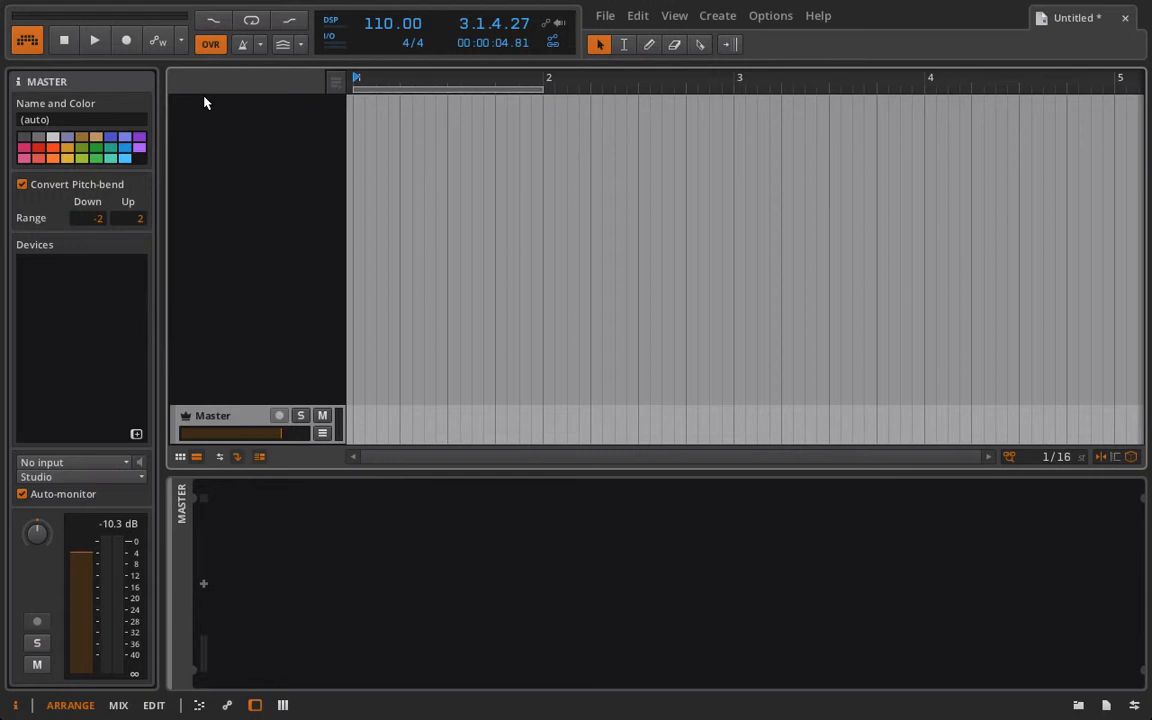
Create an instrument track and add an FM-4 synthesizer to its device chain.
{"action": "right_click", "coordinate": [204, 101]}
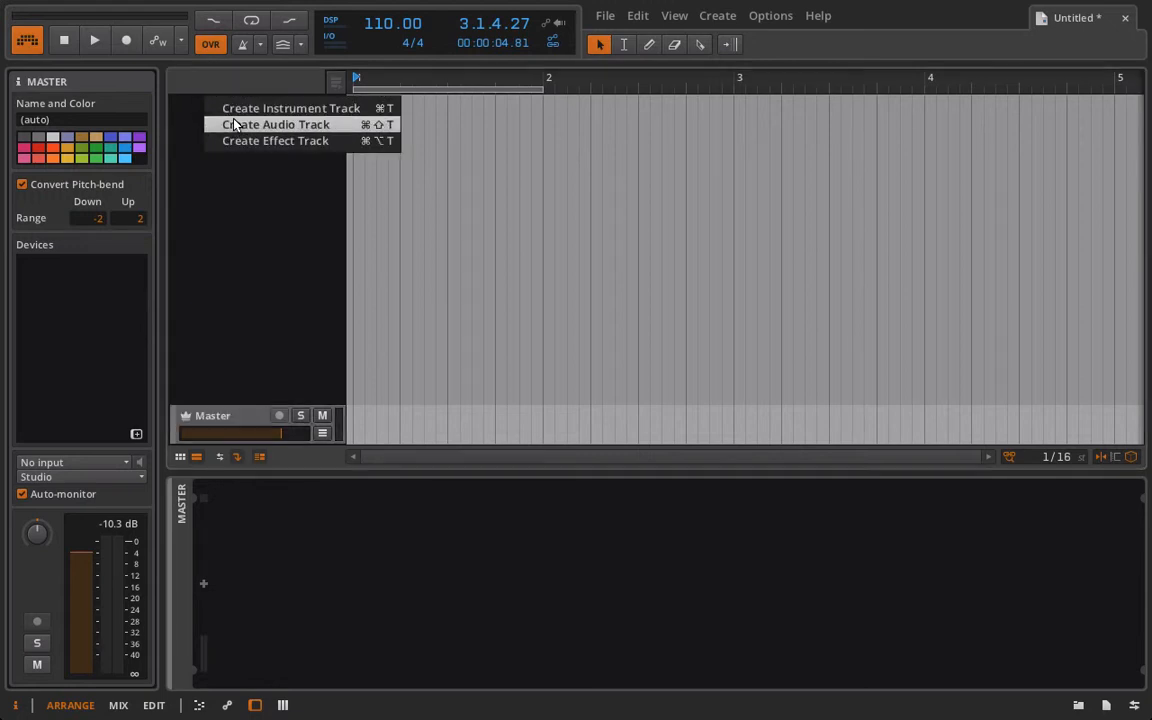
{"action": "left_click", "coordinate": [235, 113]}
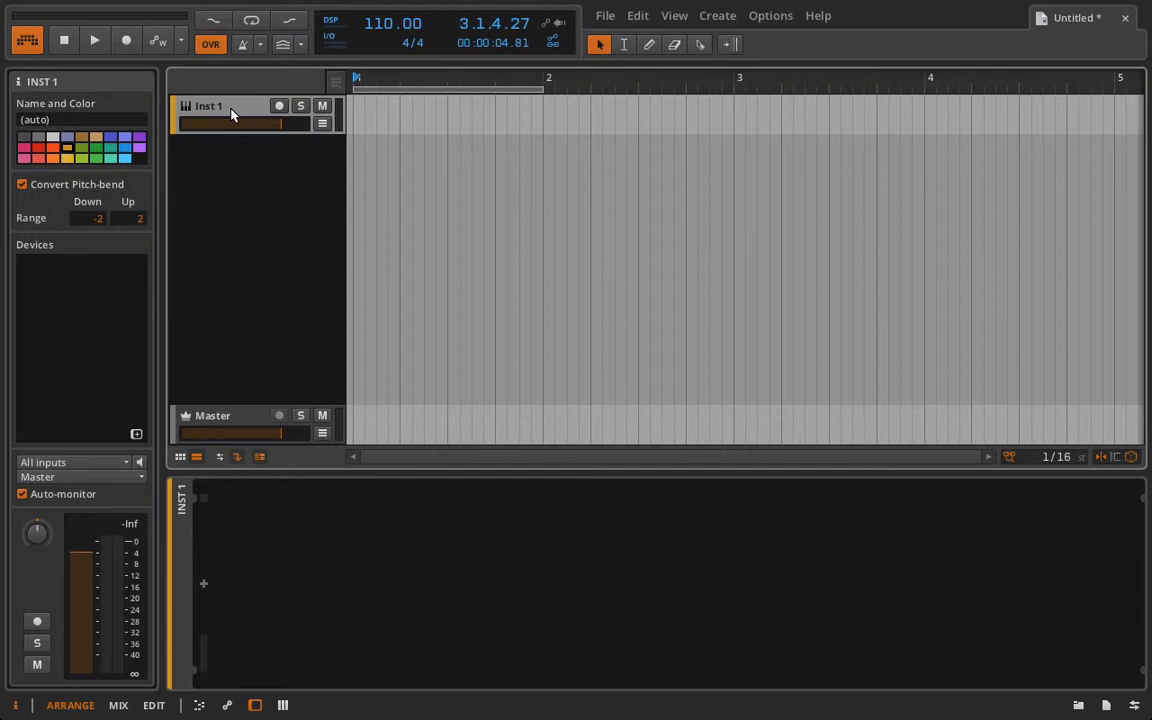
{"action": "left_click", "coordinate": [203, 585]}
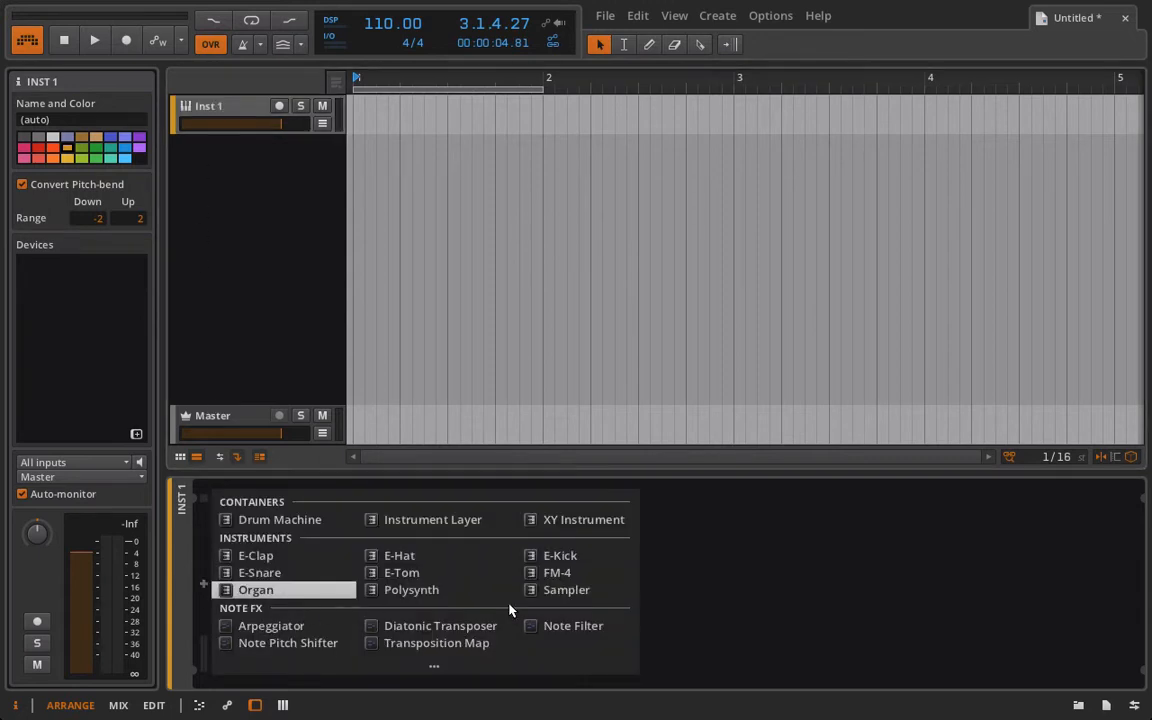
{"action": "left_click", "coordinate": [562, 574]}
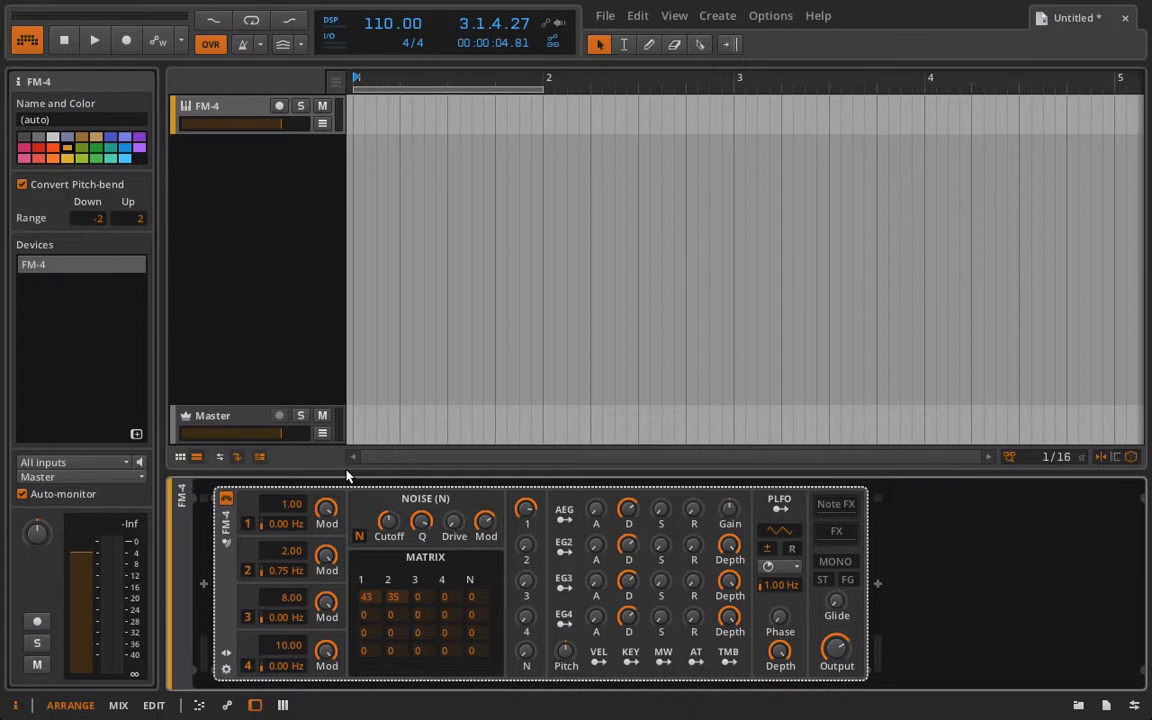
Load the Accept Data preset in the FM-4, advance to the Accordion preset, and arm the track for recording.
{"action": "left_click", "coordinate": [226, 655]}
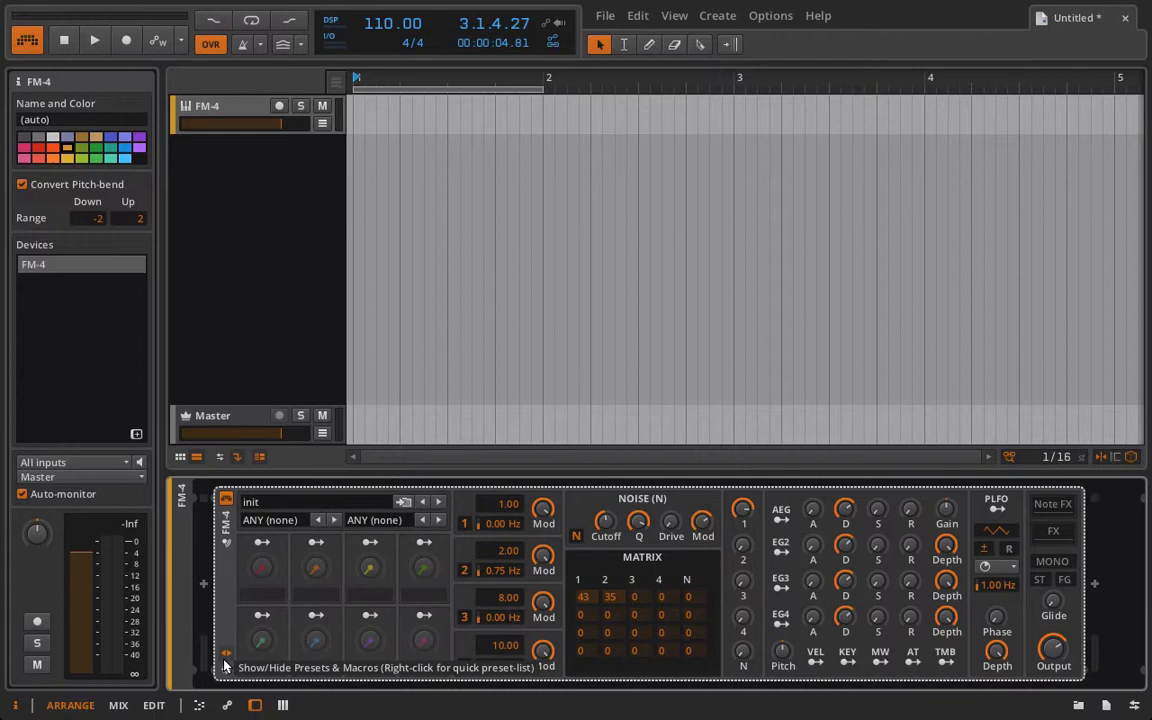
{"action": "left_click", "coordinate": [341, 503]}
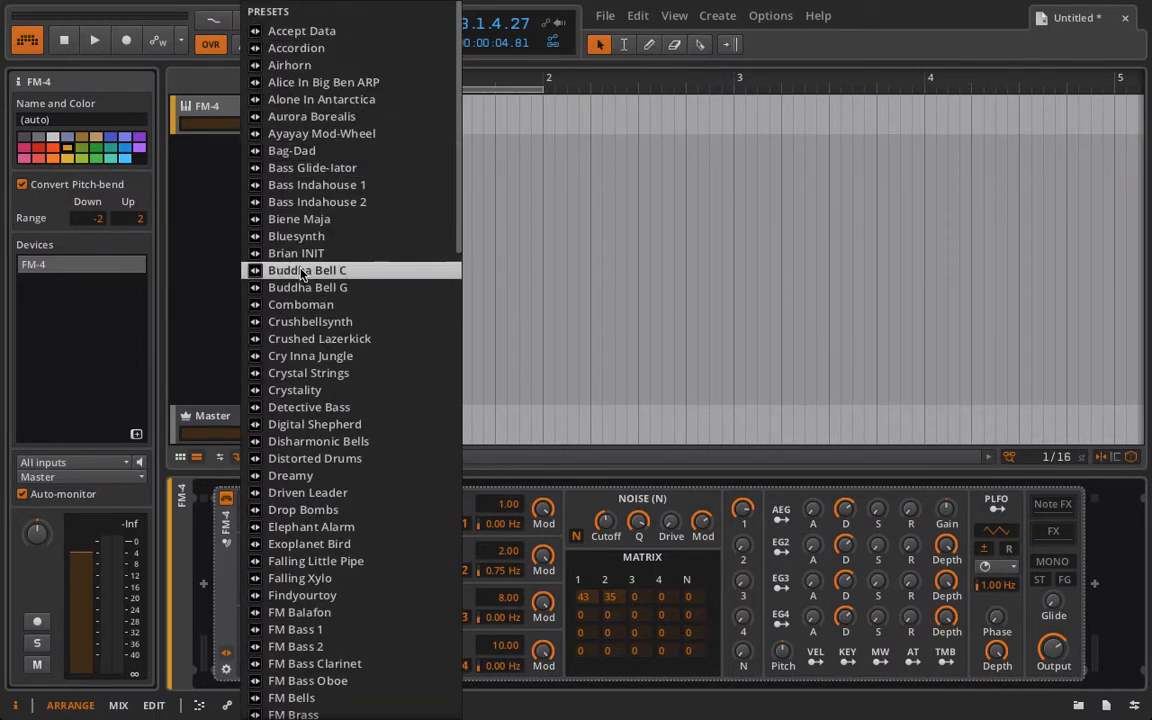
{"action": "left_click", "coordinate": [318, 31]}
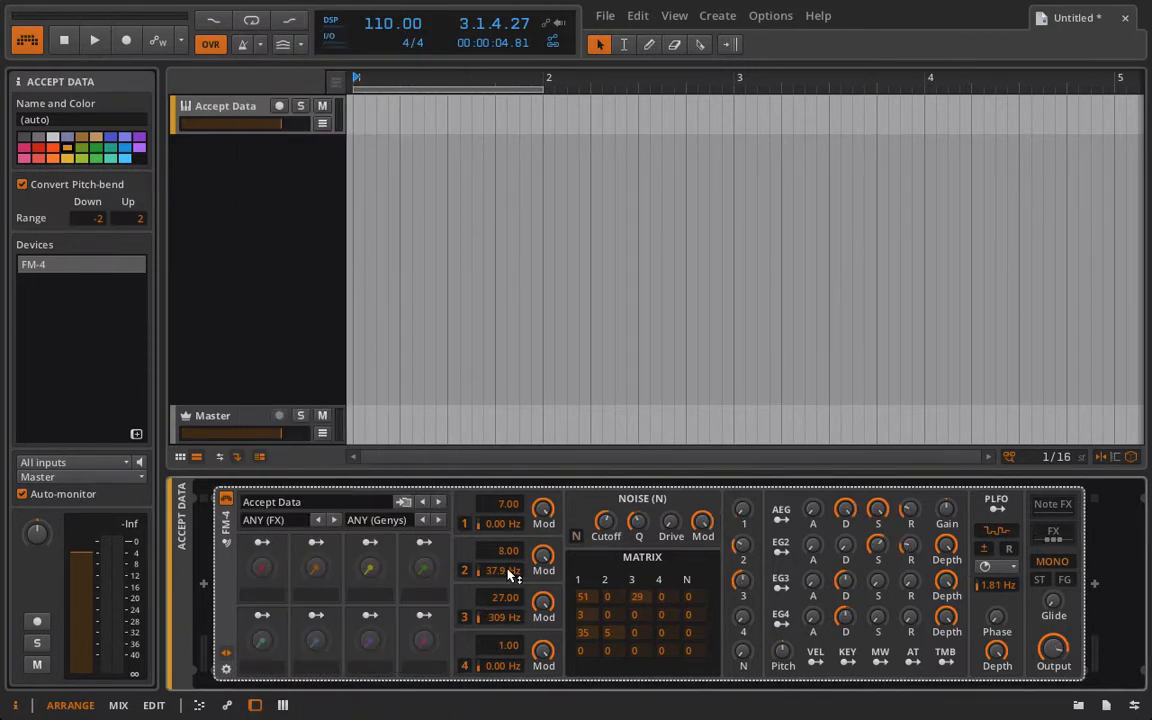
{"action": "left_click", "coordinate": [439, 503]}
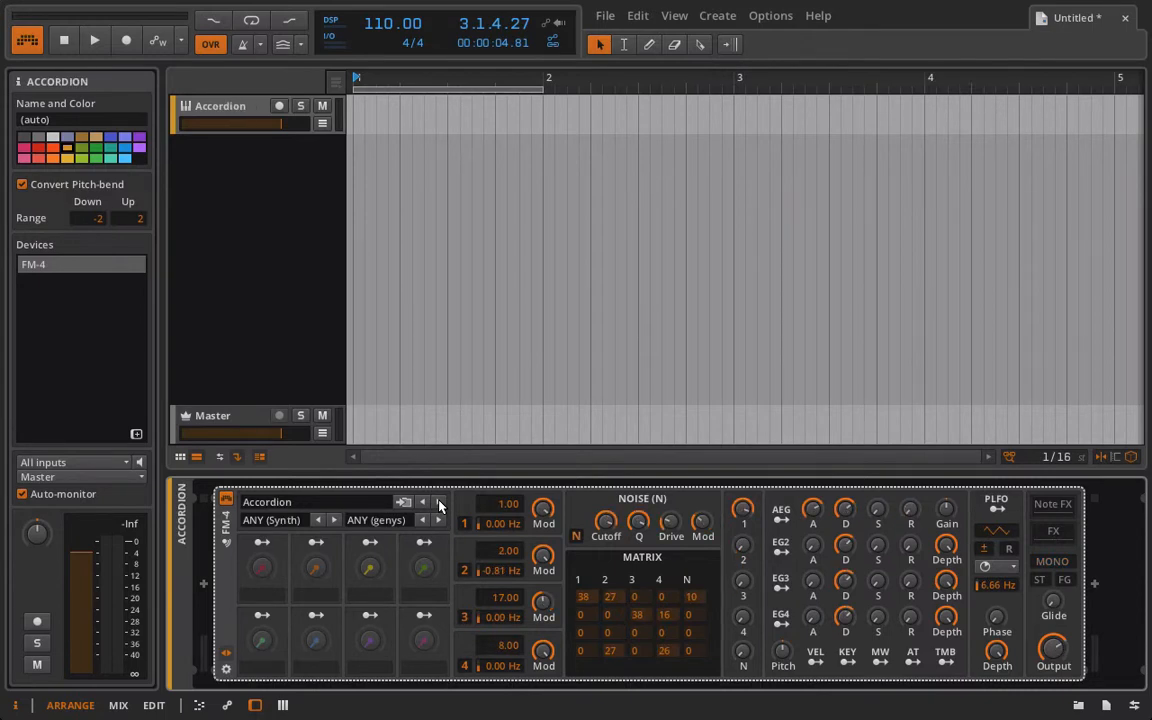
{"action": "left_click", "coordinate": [227, 653]}
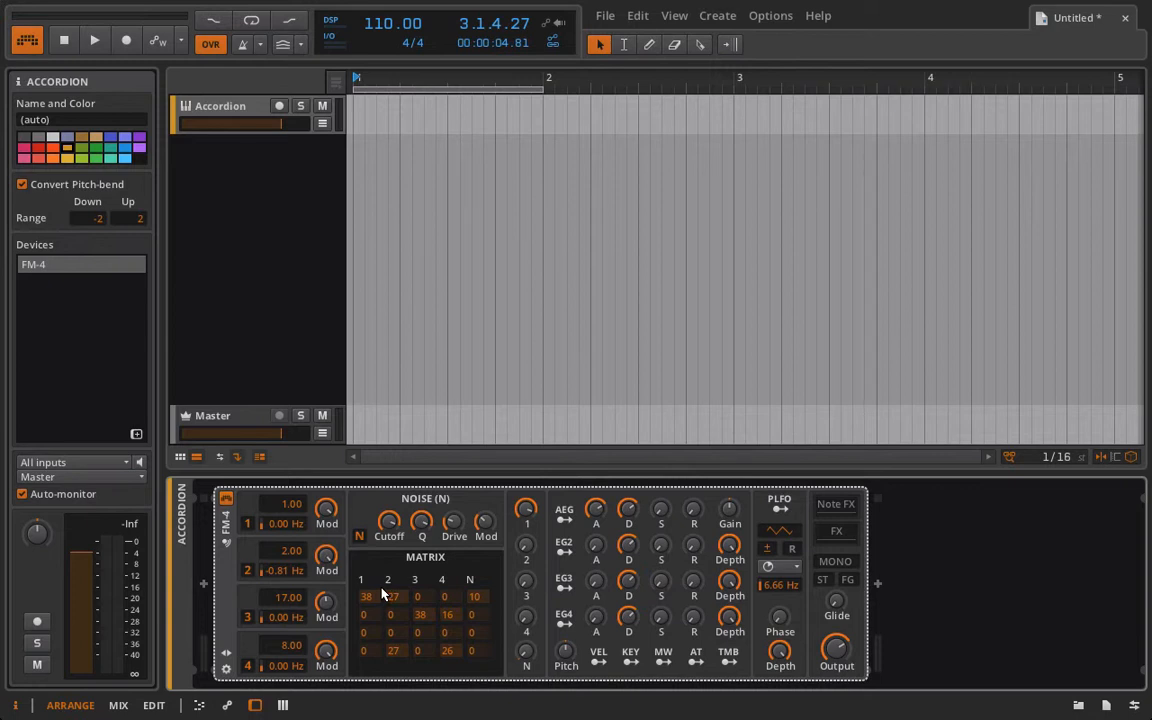
{"action": "left_click", "coordinate": [279, 105]}
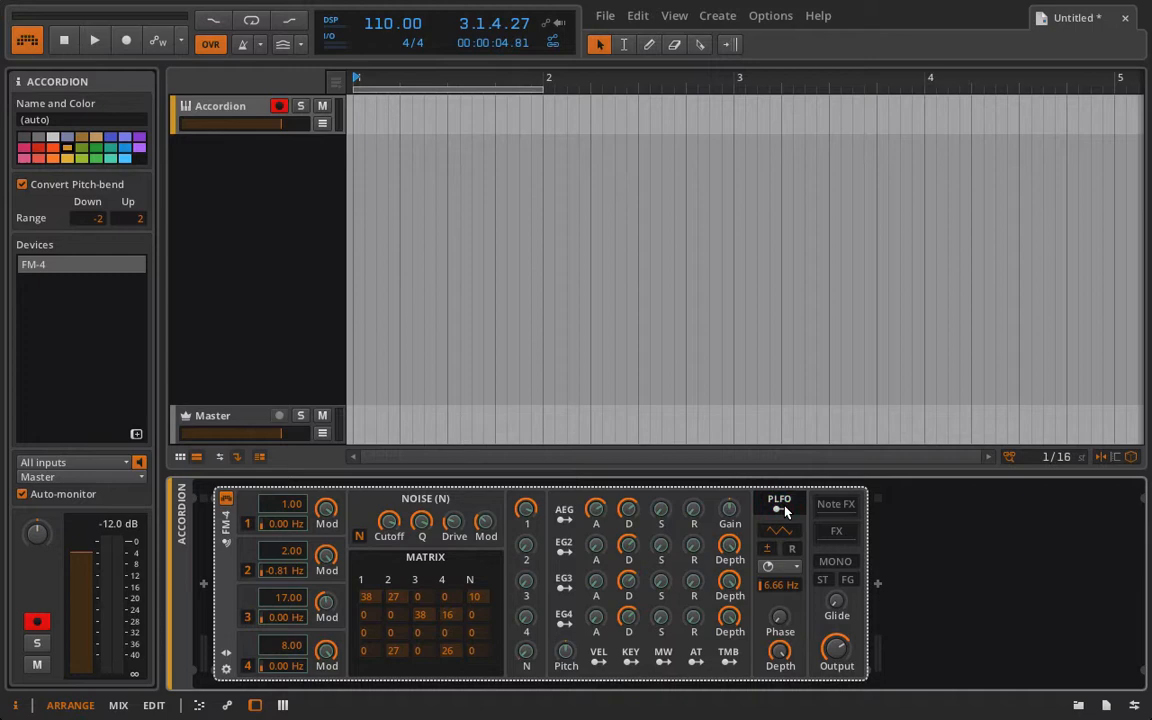
Try the PLFO rate at 0.01 Hz and 50.1 Hz, and settle on 15.2 Hz.
{"action": "left_click_drag", "start_coordinate": [782, 590], "coordinate": [782, 670]}
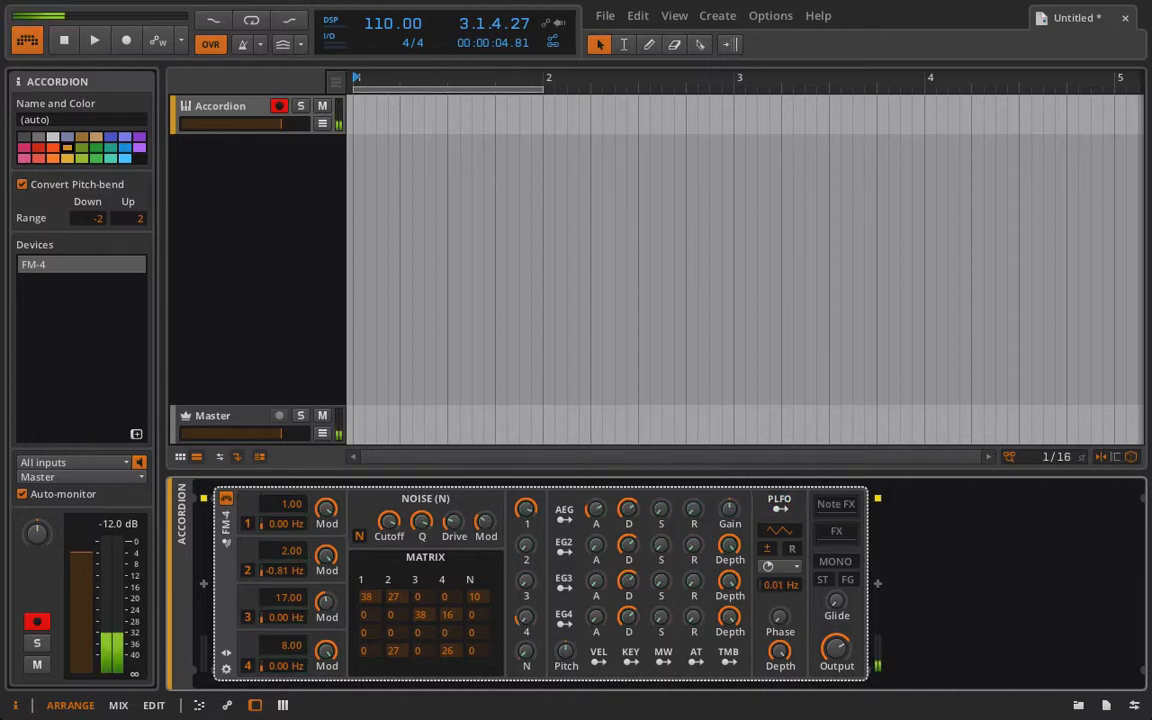
{"action": "left_click_drag", "start_coordinate": [782, 590], "coordinate": [782, 470]}
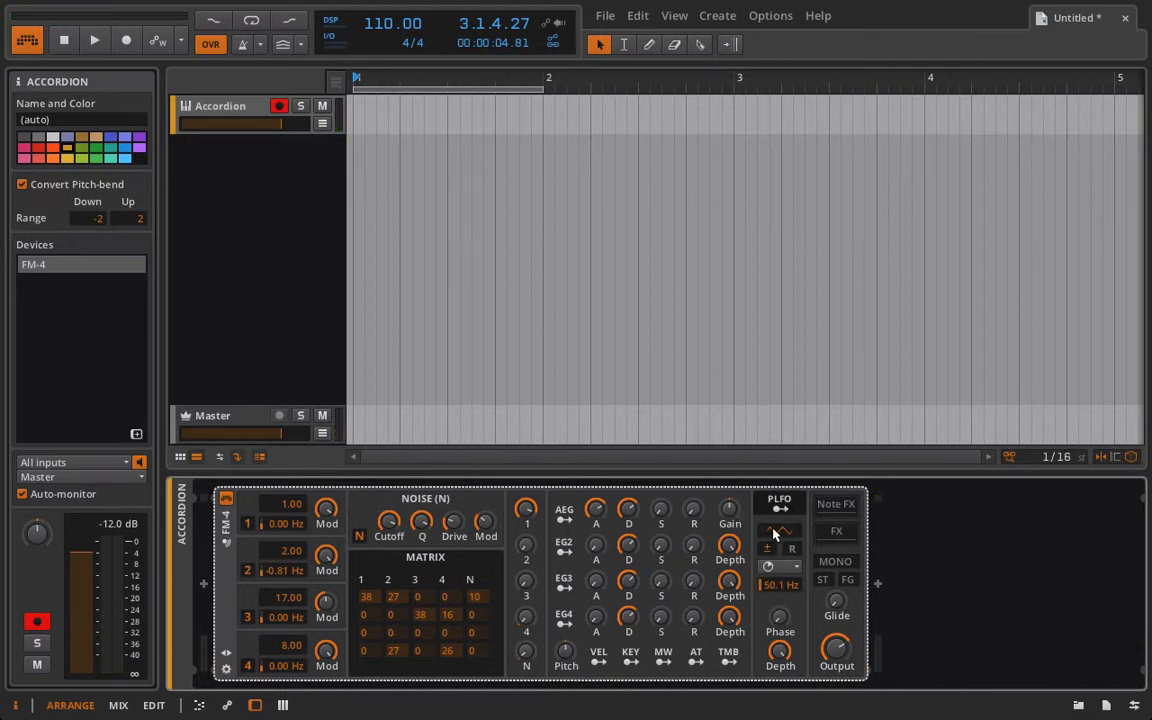
{"action": "mouse_move", "coordinate": [792, 587]}
{"action": "left_mouse_down"}
{"action": "mouse_move", "coordinate": [792, 610]}
{"action": "mouse_move", "coordinate": [786, 587]}
{"action": "left_mouse_up"}
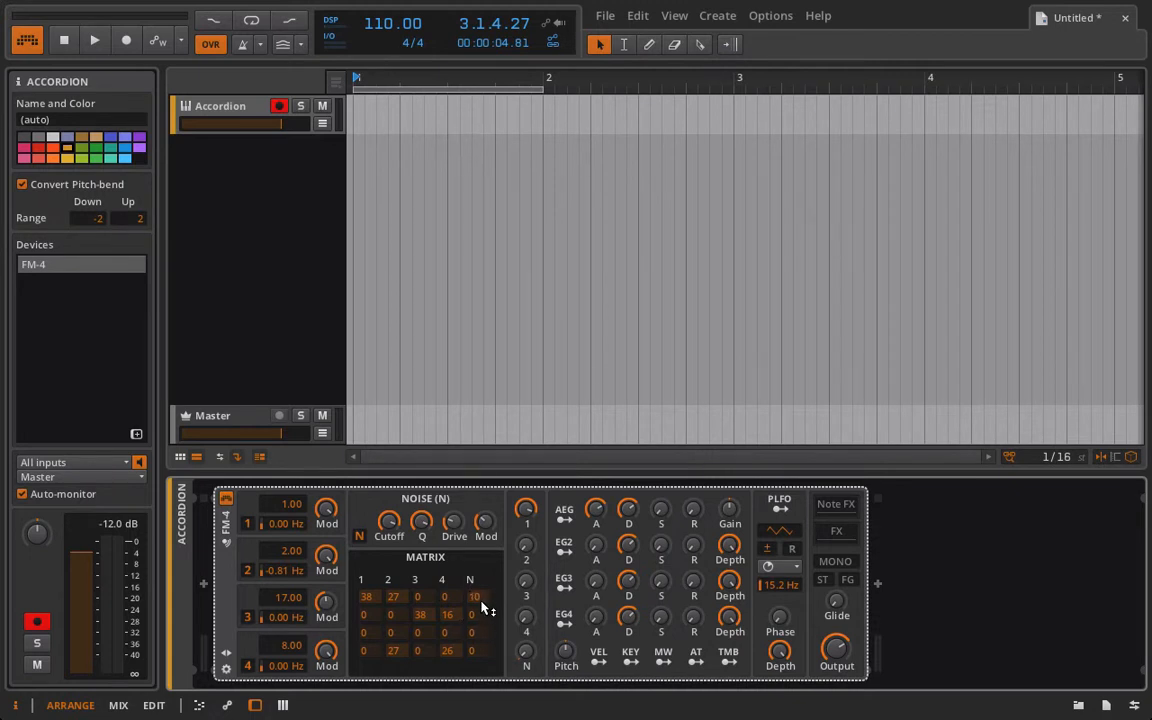
In the FM matrix, set row 1 to 34, 0 and 9 in columns 1, 2 and N, and zero row 2's columns 3 and 4.
{"action": "mouse_move", "coordinate": [482, 603]}
{"action": "left_mouse_down"}
{"action": "mouse_move", "coordinate": [467, 675]}
{"action": "mouse_move", "coordinate": [487, 535]}
{"action": "mouse_move", "coordinate": [488, 617]}
{"action": "left_mouse_up"}
{"action": "left_click_drag", "start_coordinate": [399, 587], "coordinate": [361, 571]}
{"action": "left_click_drag", "start_coordinate": [407, 601], "coordinate": [401, 712]}
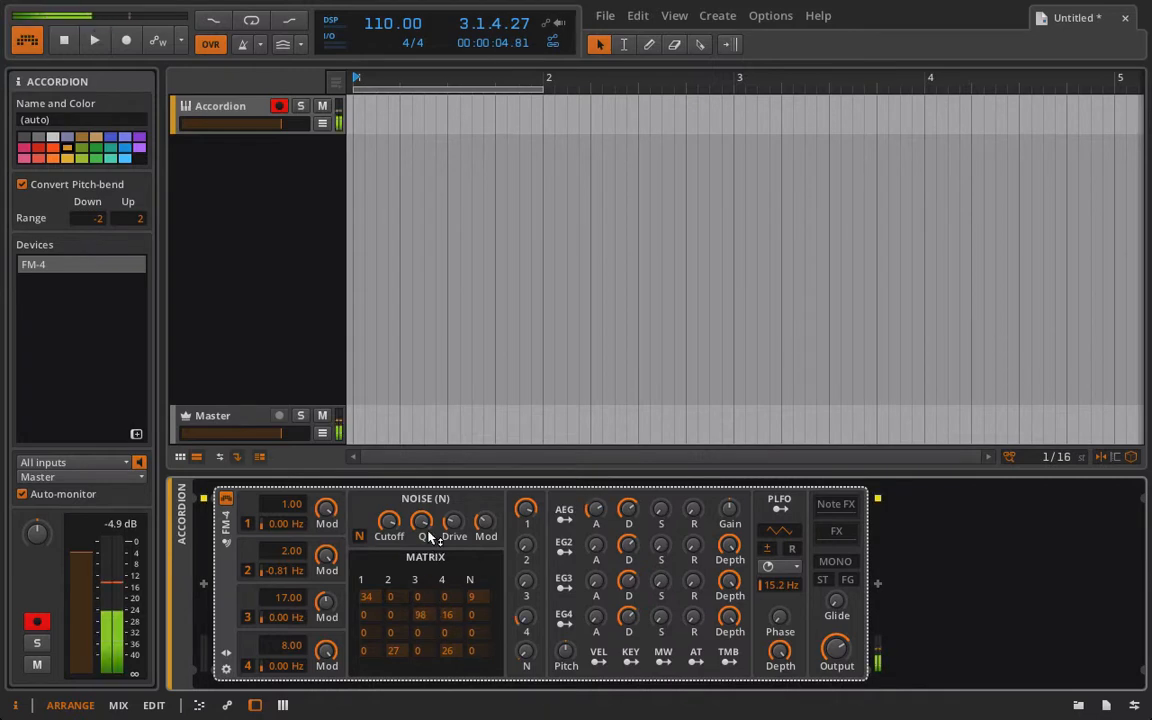
{"action": "left_click_drag", "start_coordinate": [419, 614], "coordinate": [450, 682]}
{"action": "left_click_drag", "start_coordinate": [455, 622], "coordinate": [445, 687]}
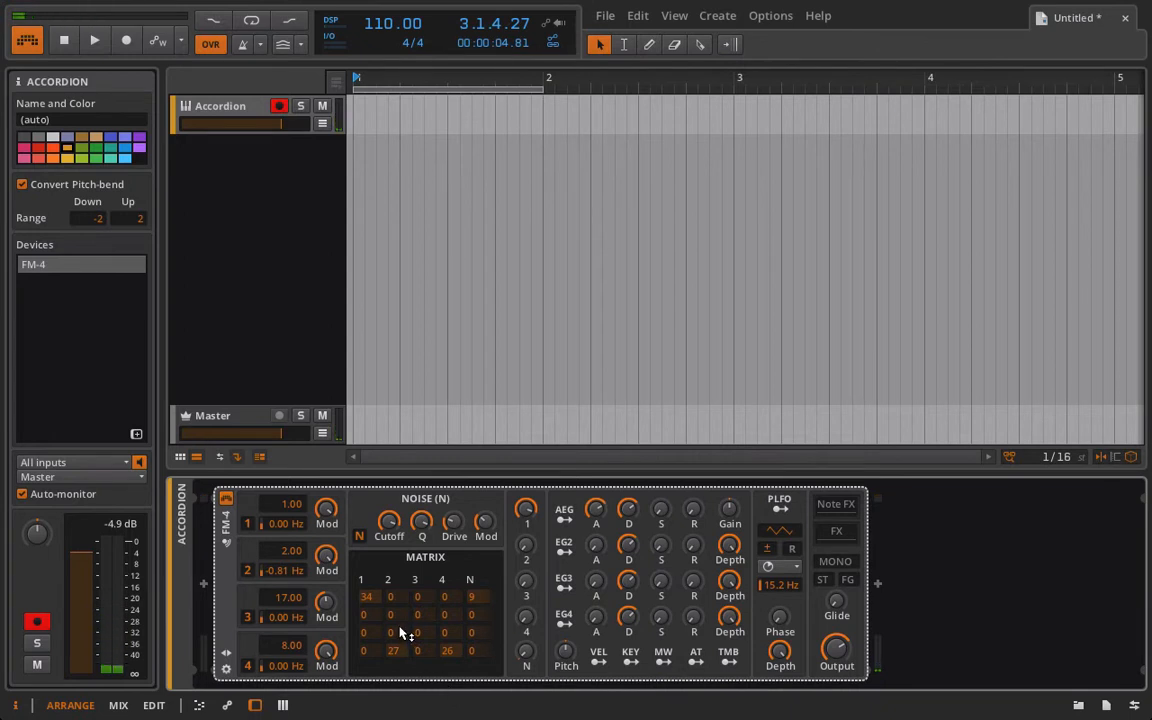
Raise the matrix's row 1, column 2 amount to 66, and row 2's columns 3 and 4 to 100 and 7.
{"action": "left_click_drag", "start_coordinate": [395, 598], "coordinate": [398, 545]}
{"action": "left_click_drag", "start_coordinate": [420, 614], "coordinate": [463, 620]}
{"action": "mouse_move", "coordinate": [421, 618]}
{"action": "left_mouse_down"}
{"action": "mouse_move", "coordinate": [370, 620]}
{"action": "mouse_move", "coordinate": [437, 617]}
{"action": "left_mouse_up"}
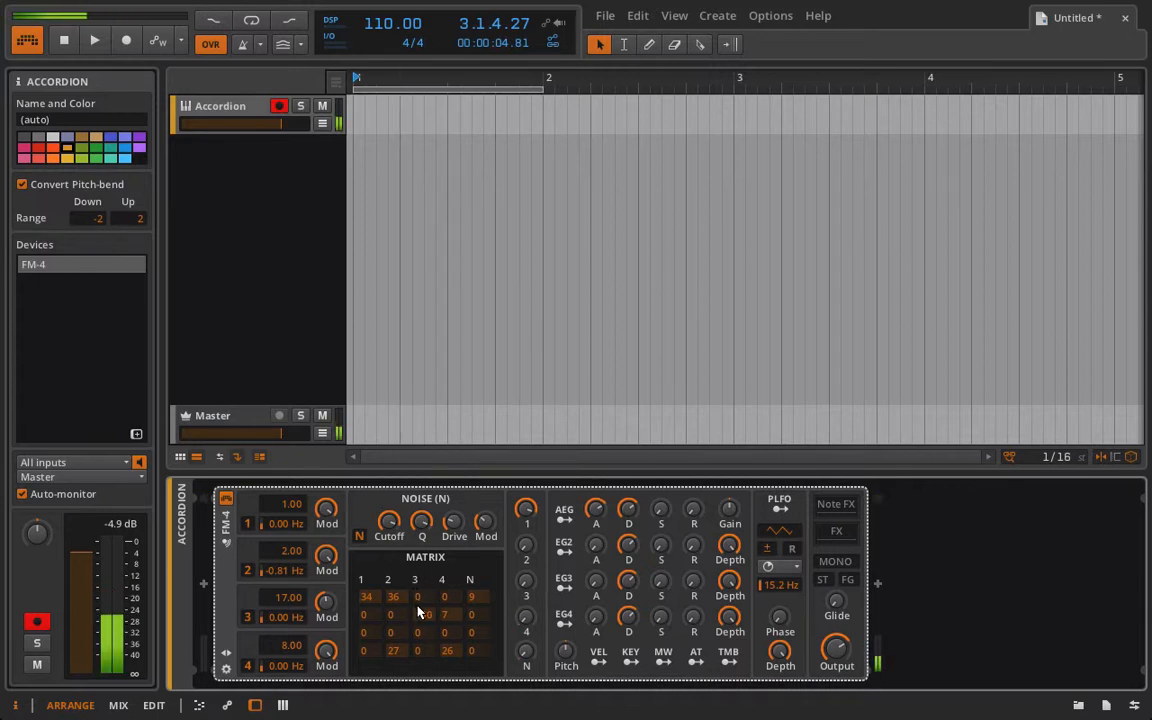
{"action": "left_click_drag", "start_coordinate": [418, 611], "coordinate": [411, 640]}
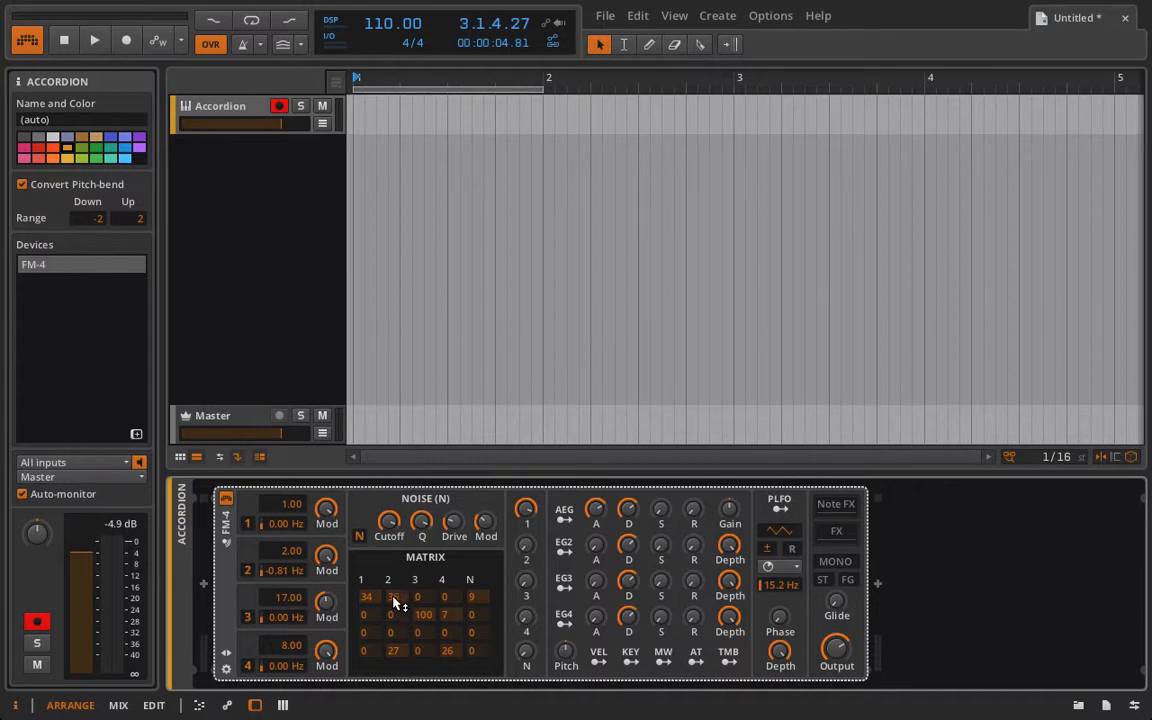
{"action": "left_click_drag", "start_coordinate": [397, 603], "coordinate": [383, 535]}
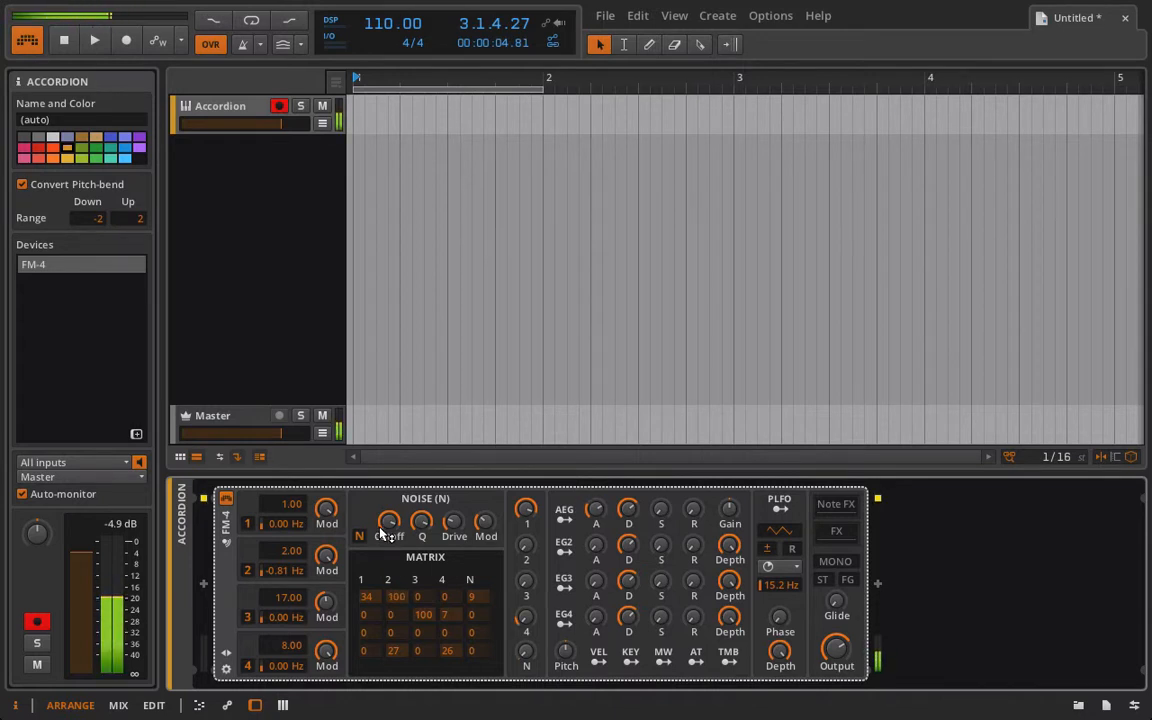
{"action": "left_click_drag", "start_coordinate": [383, 535], "coordinate": [388, 560]}
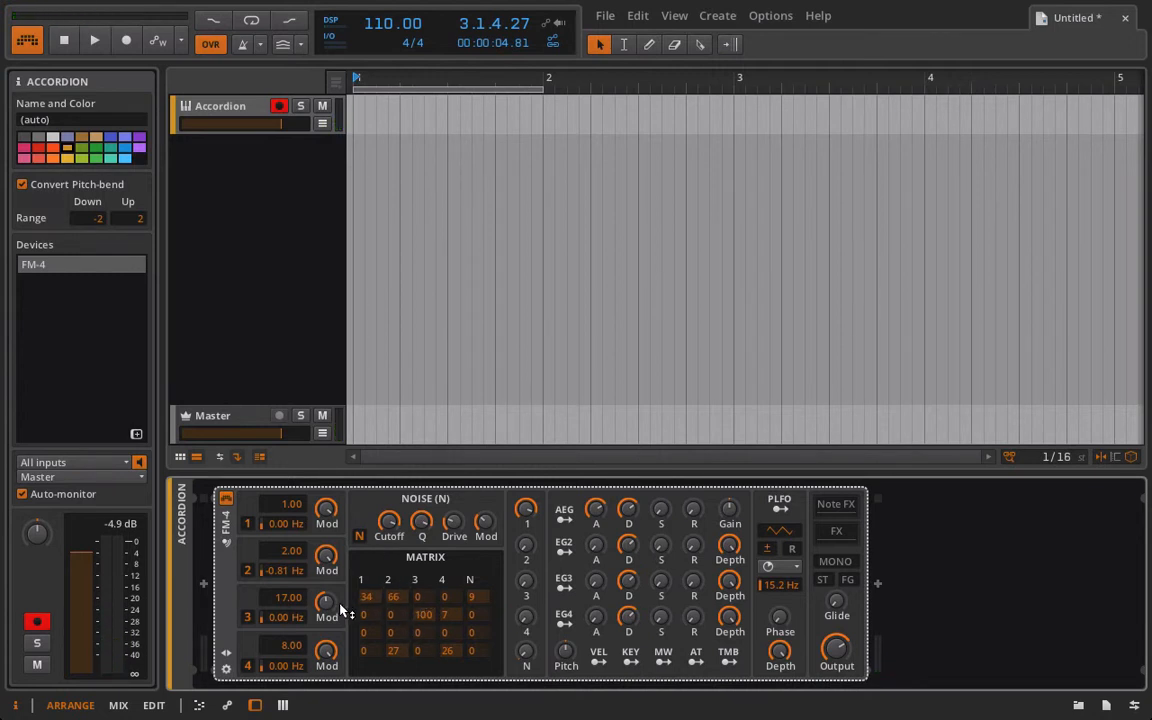
Adjust operator 3's Mod knob and set matrix row 2, columns 3 and 4 to 97 and 0, and row 4, columns 2 and 4 to 42 and 50.
{"action": "left_click_drag", "start_coordinate": [330, 606], "coordinate": [330, 606]}
{"action": "mouse_move", "coordinate": [325, 606]}
{"action": "left_mouse_down"}
{"action": "mouse_move", "coordinate": [325, 573]}
{"action": "mouse_move", "coordinate": [325, 607]}
{"action": "left_mouse_up"}
{"action": "left_click_drag", "start_coordinate": [327, 603], "coordinate": [327, 613]}
{"action": "mouse_move", "coordinate": [449, 612]}
{"action": "left_mouse_down"}
{"action": "mouse_move", "coordinate": [442, 514]}
{"action": "mouse_move", "coordinate": [443, 668]}
{"action": "mouse_move", "coordinate": [377, 403]}
{"action": "mouse_move", "coordinate": [396, 557]}
{"action": "mouse_move", "coordinate": [458, 599]}
{"action": "mouse_move", "coordinate": [450, 656]}
{"action": "mouse_move", "coordinate": [450, 463]}
{"action": "mouse_move", "coordinate": [449, 592]}
{"action": "left_mouse_up"}
{"action": "left_click_drag", "start_coordinate": [470, 655], "coordinate": [470, 218]}
{"action": "left_click_drag", "start_coordinate": [446, 655], "coordinate": [444, 681]}
Reload the Accordion preset to restore the FM-4's original settings, and hide the preset and macro section.
{"action": "left_click", "coordinate": [227, 651]}
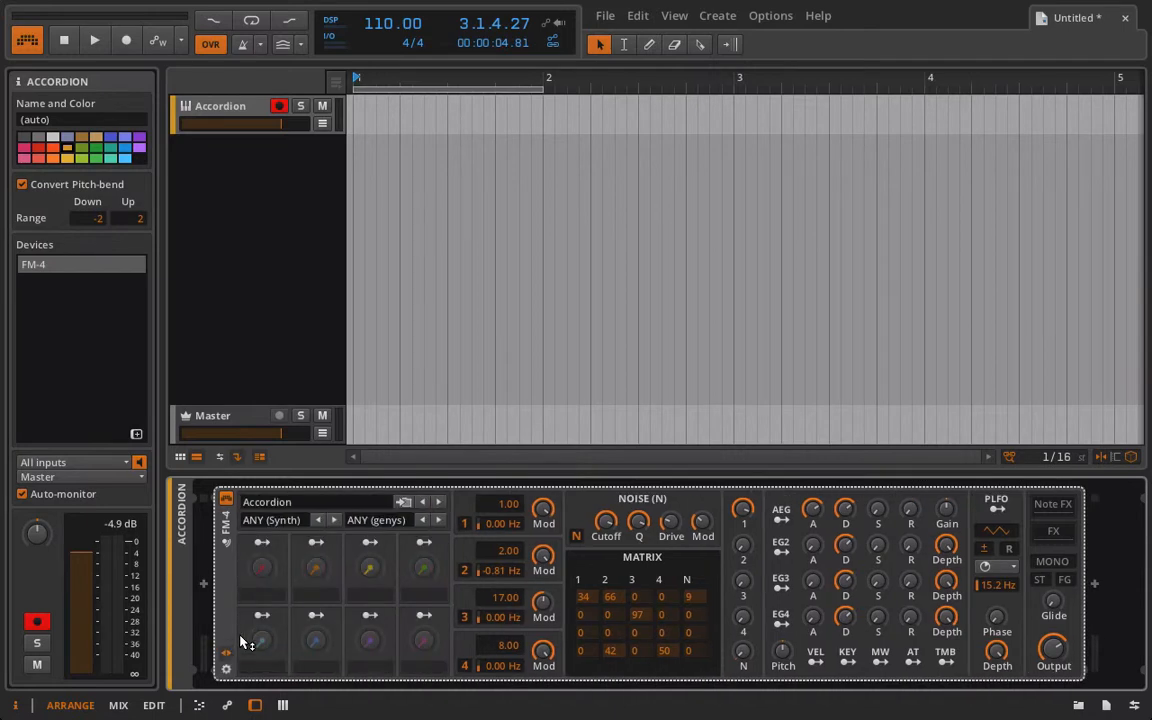
{"action": "left_click", "coordinate": [282, 500]}
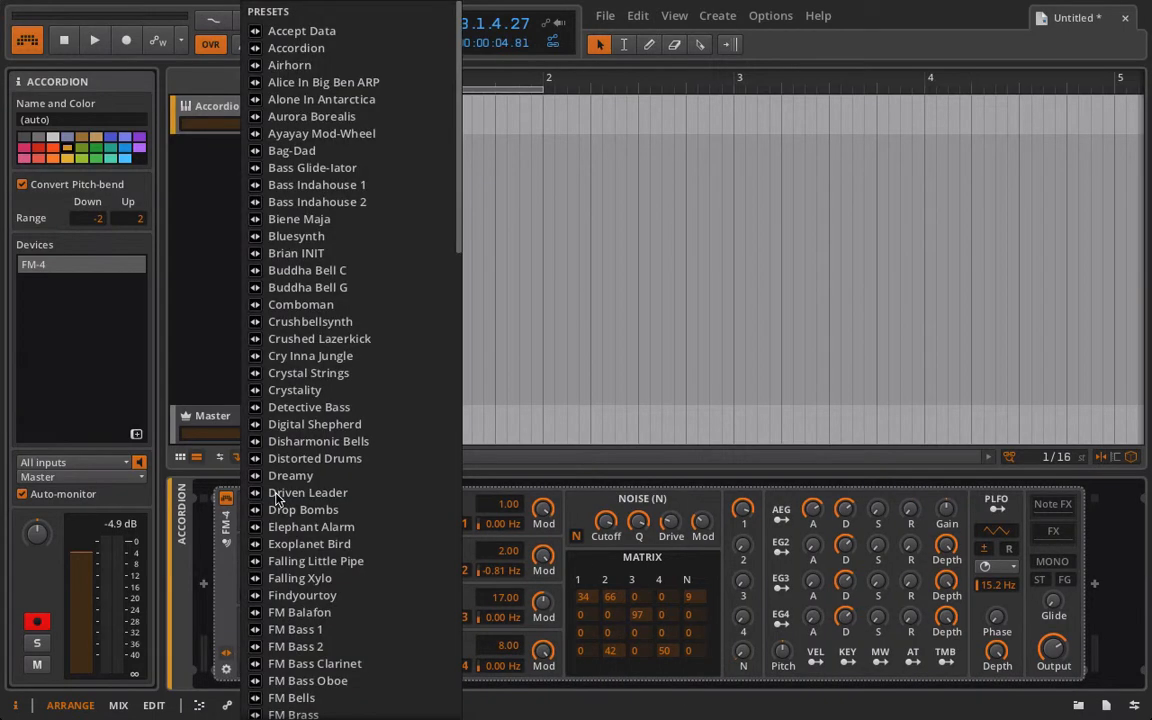
{"action": "left_click", "coordinate": [389, 43]}
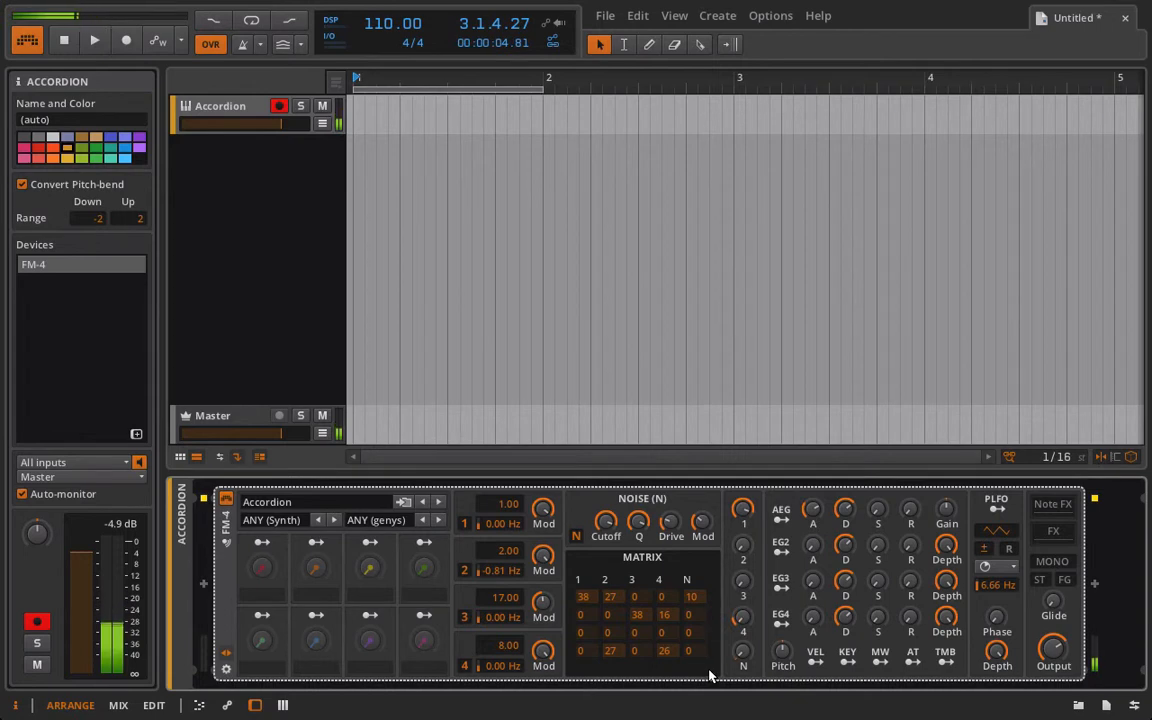
{"action": "left_click", "coordinate": [226, 652]}
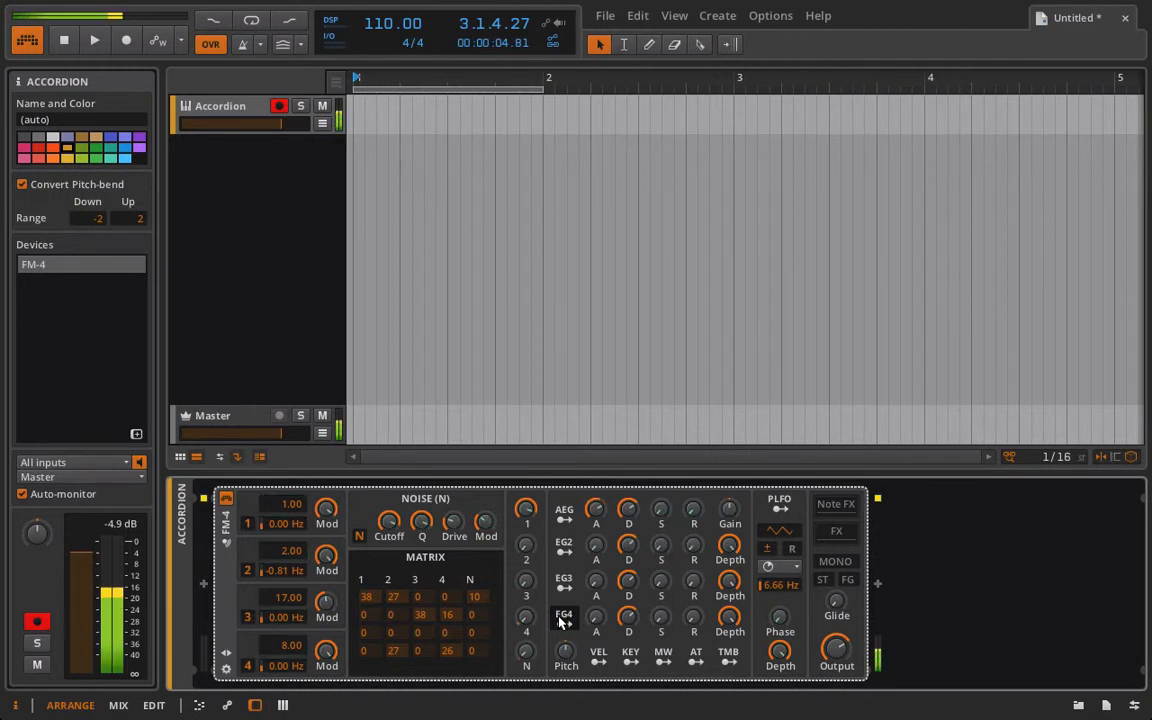
Examine the velocity modulation assigned to operator 4's mix level and to the AEG attack.
{"action": "right_click", "coordinate": [521, 622]}
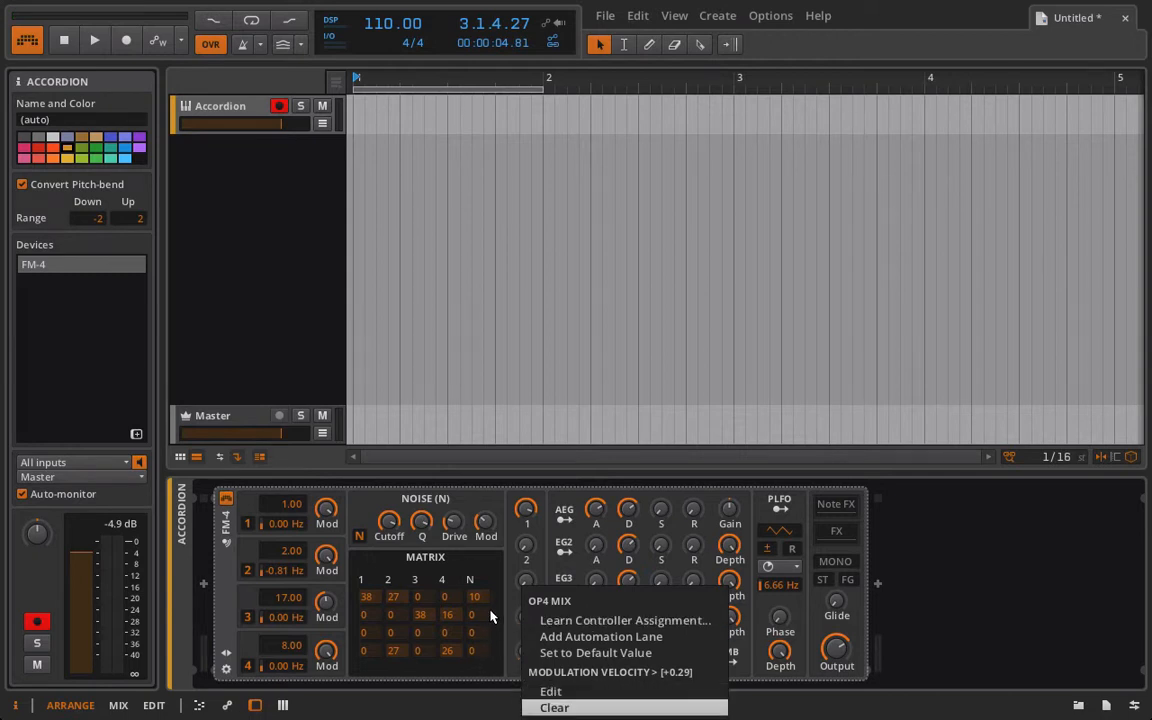
{"action": "left_click", "coordinate": [492, 617]}
{"action": "left_click", "coordinate": [597, 655]}
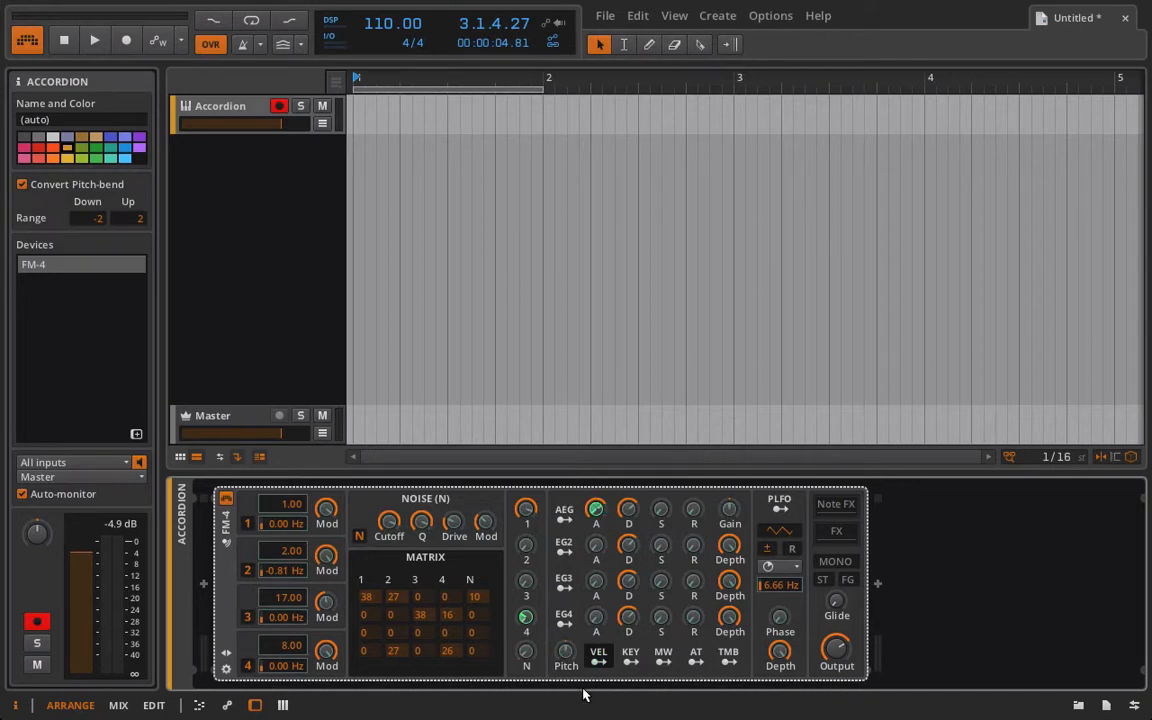
{"action": "left_click", "coordinate": [602, 664]}
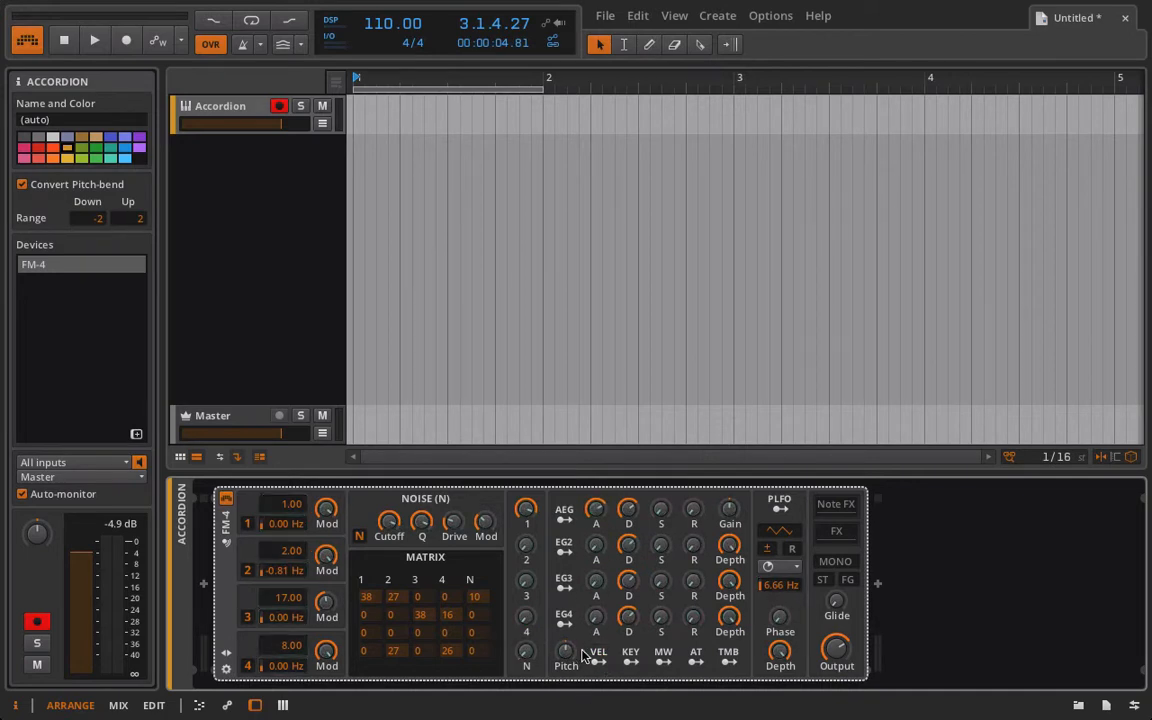
{"action": "left_click", "coordinate": [595, 655]}
{"action": "left_click", "coordinate": [594, 657]}
{"action": "right_click", "coordinate": [594, 512]}
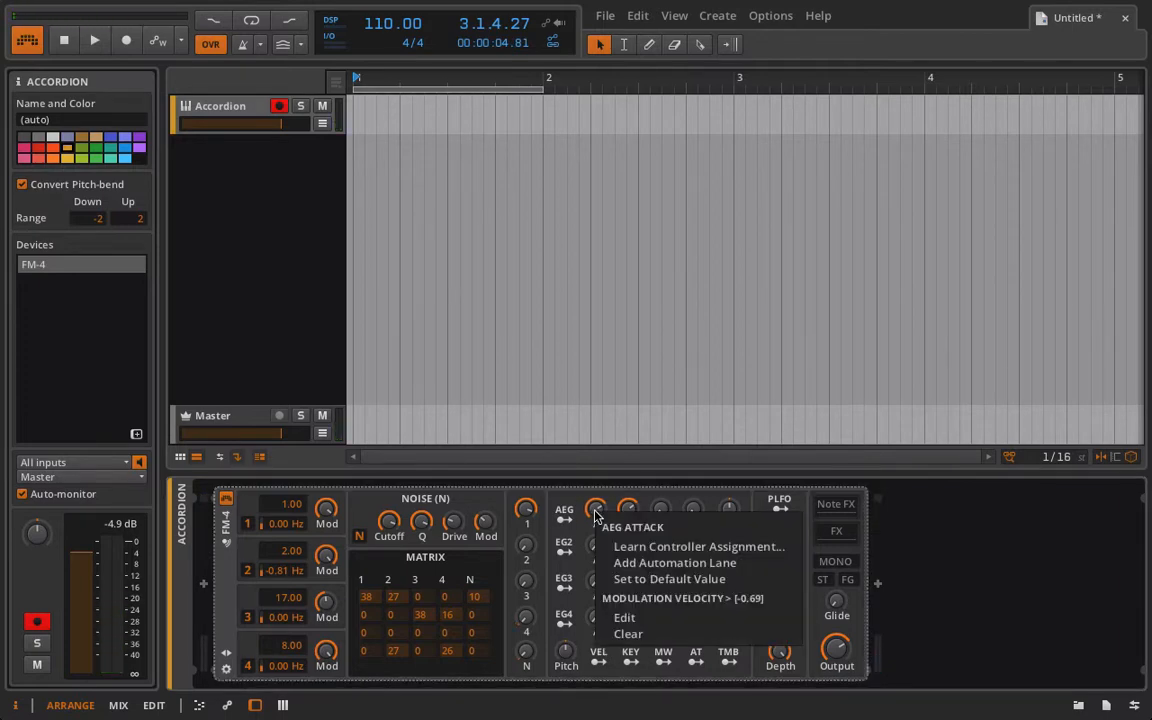
{"action": "left_click", "coordinate": [580, 507]}
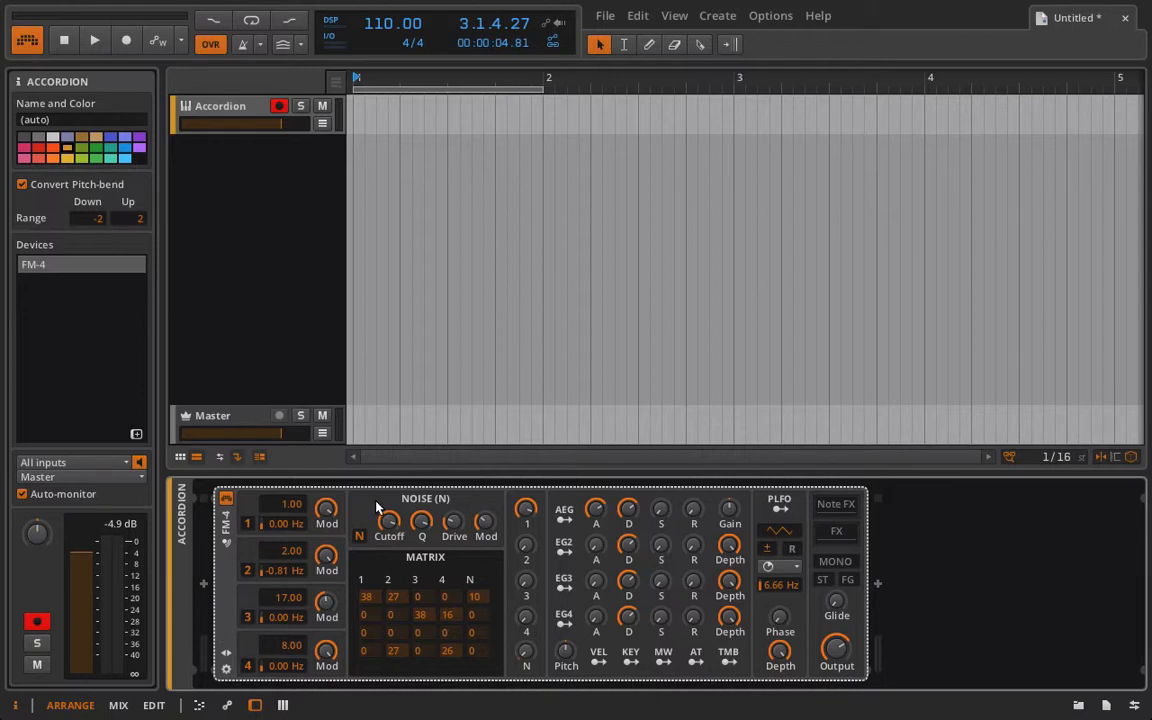
Look at the FM-4's nested FX chain and collapse it again.
{"action": "left_click", "coordinate": [846, 535]}
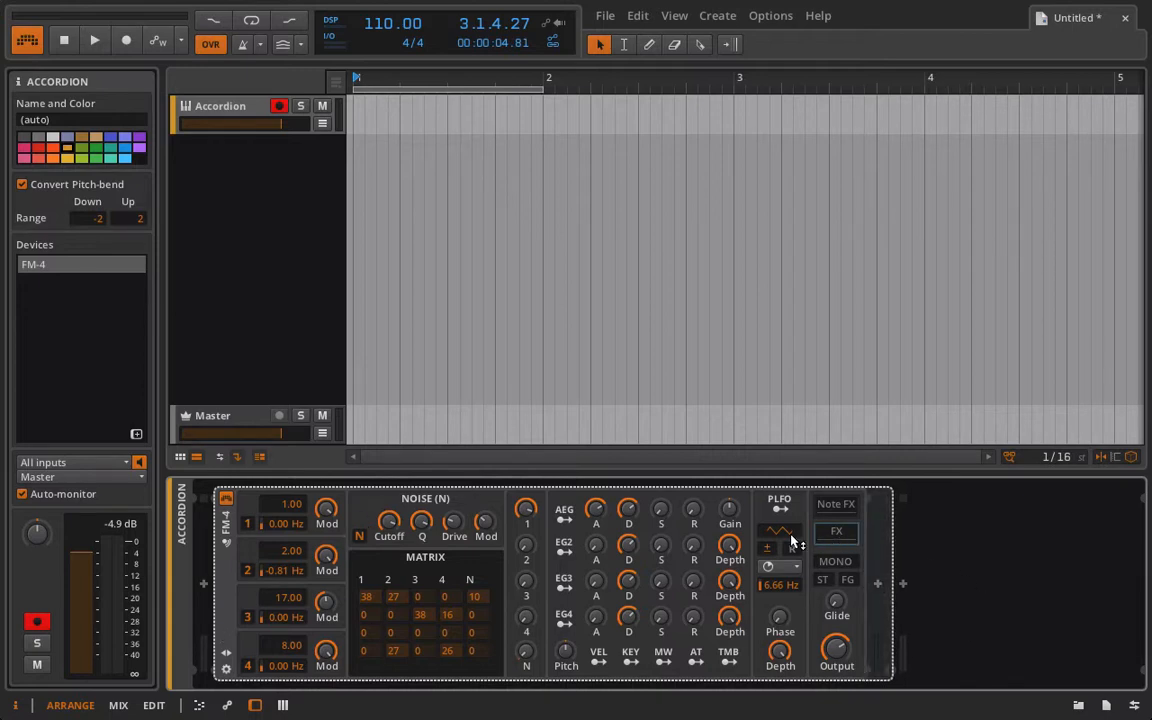
{"action": "left_click", "coordinate": [838, 536]}
{"action": "left_click", "coordinate": [838, 536]}
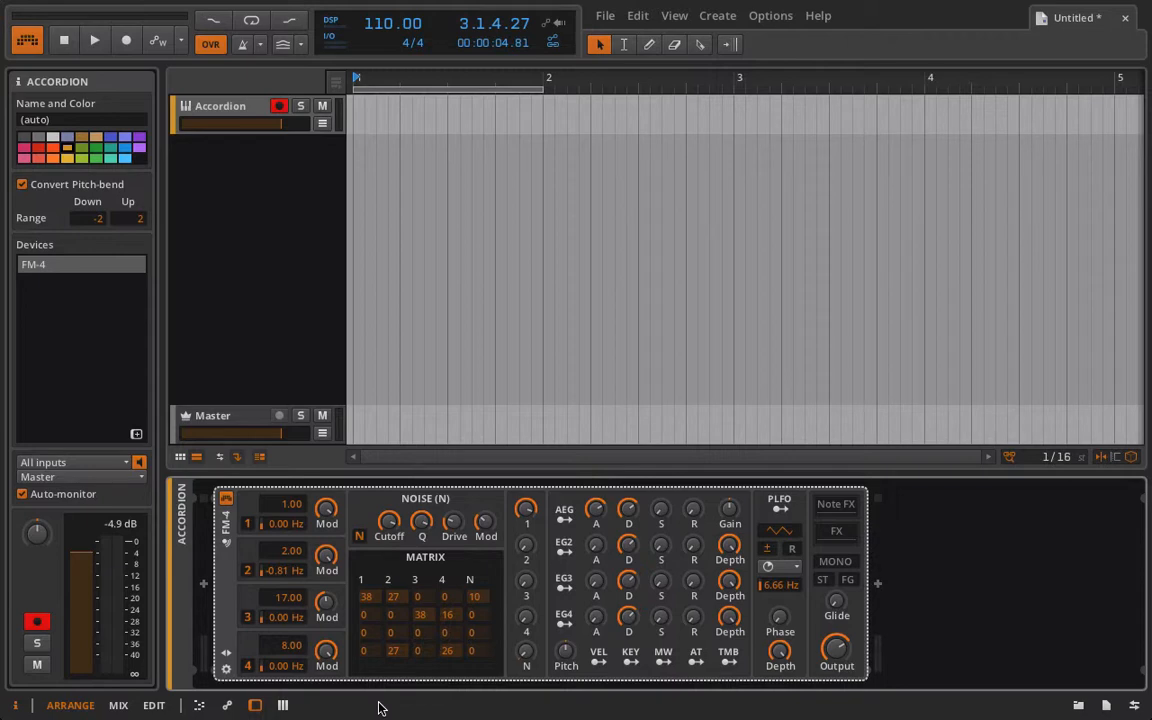